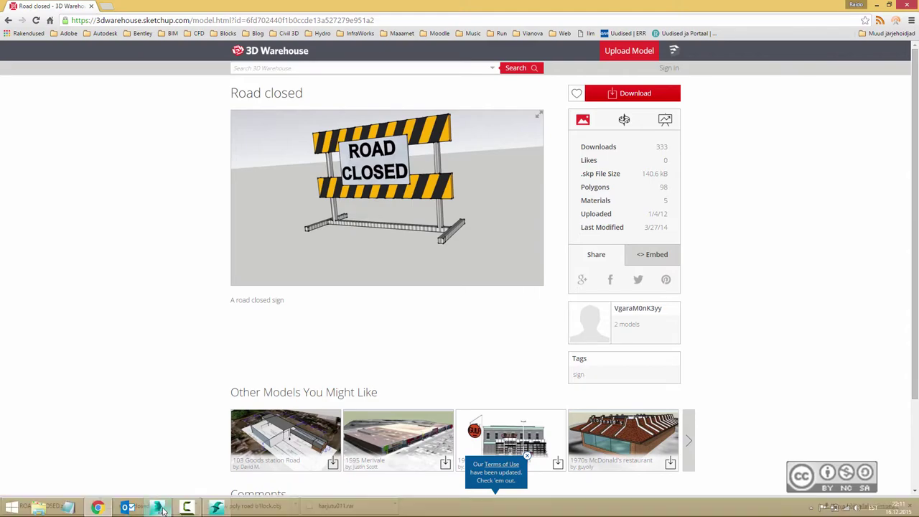
- Bring the 3ds Max window showing the roadclosed.max barrier model to the front
left_click(161, 509)
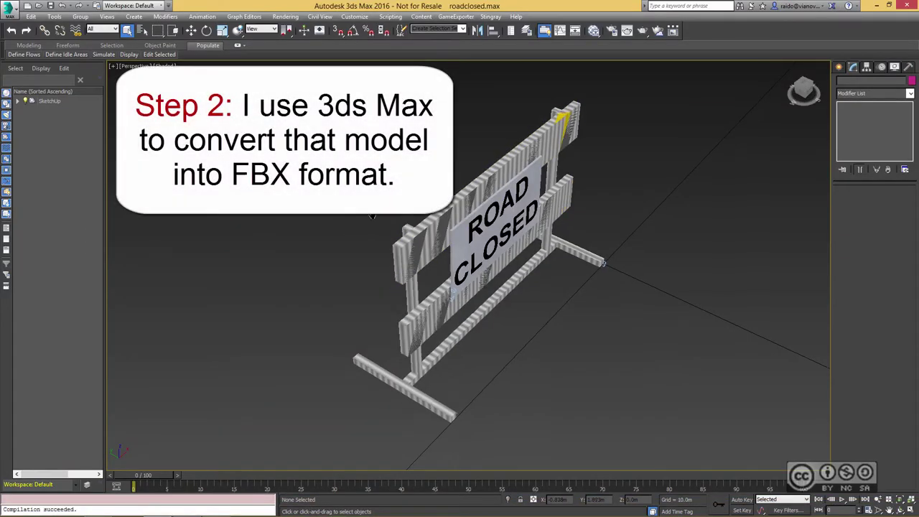
- Orbit the barrier view and live-link 3ds Max to the running Stingray editor
middle_click_drag(372, 215, 355, 215, "alt")
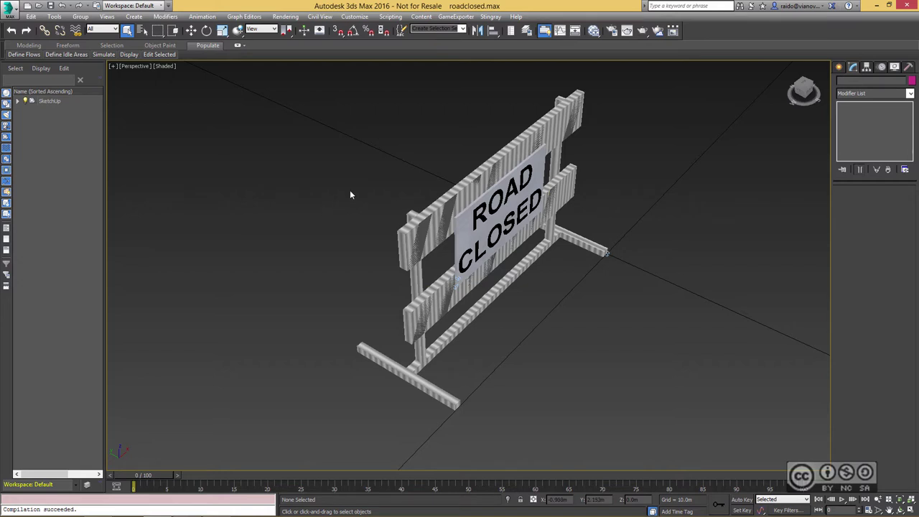
left_click(491, 17)
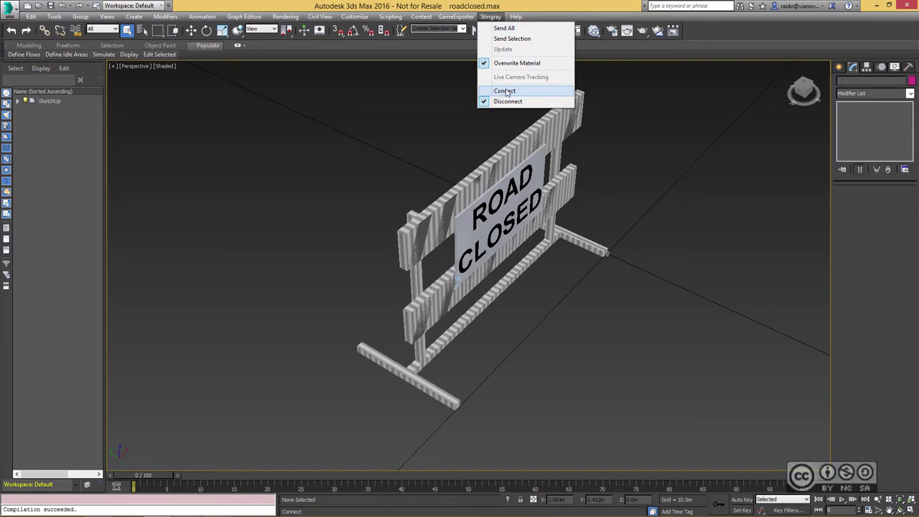
left_click(506, 92)
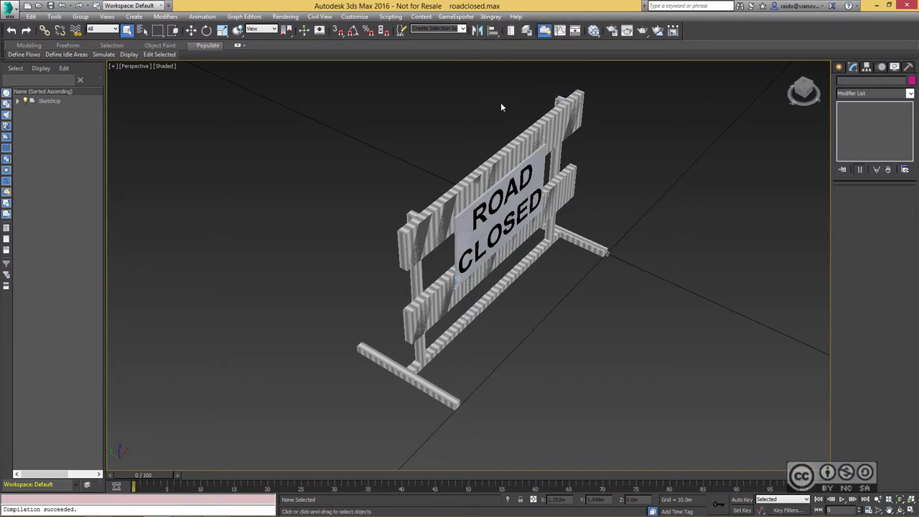
left_click(491, 20)
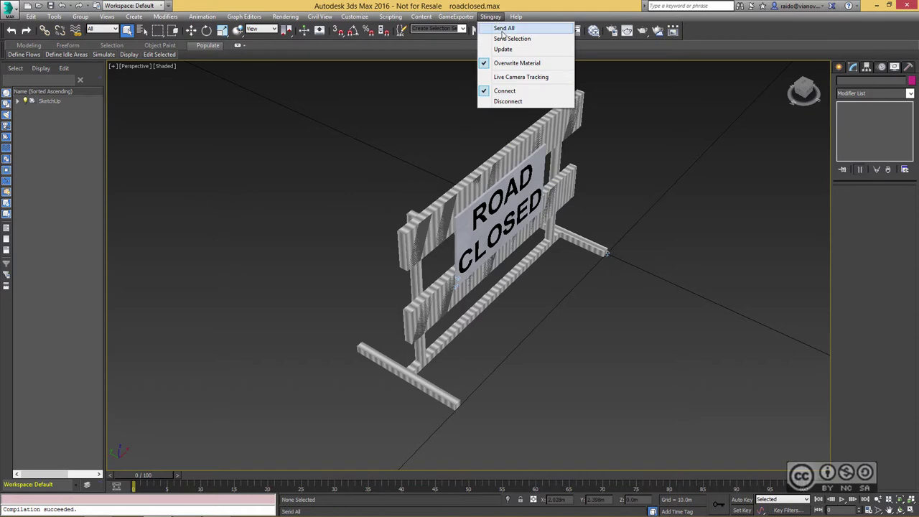
- Send the whole scene to Stingray, saving it as roadclosed in content/models
left_click(501, 30)
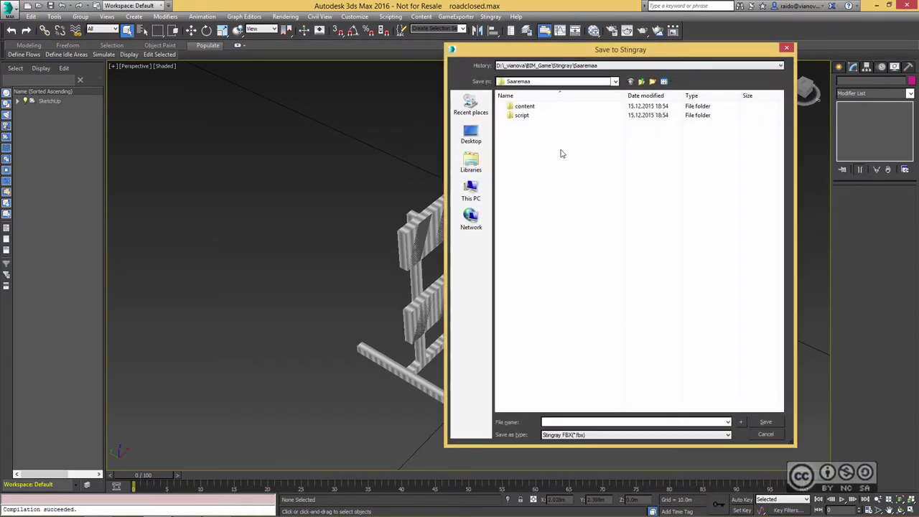
left_click(527, 109)
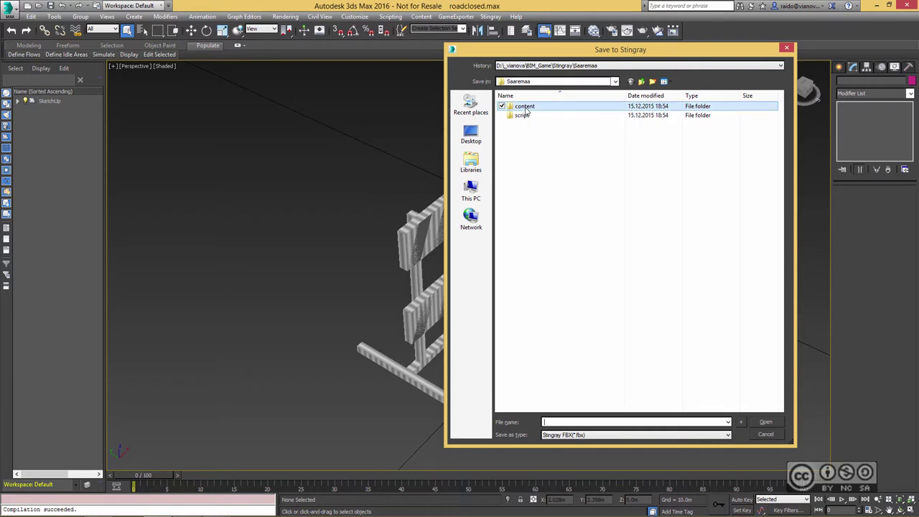
left_click(526, 108)
left_click(533, 115)
double_click(524, 105)
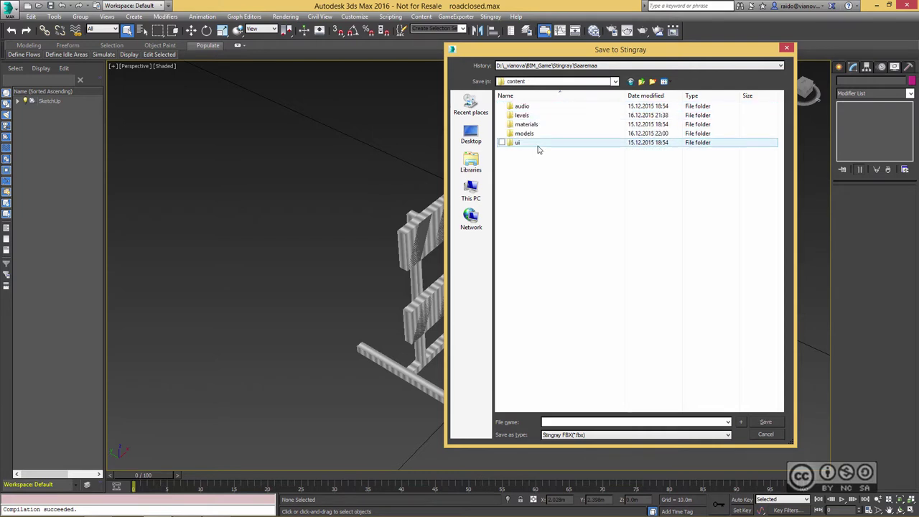
double_click(531, 133)
left_click(568, 422)
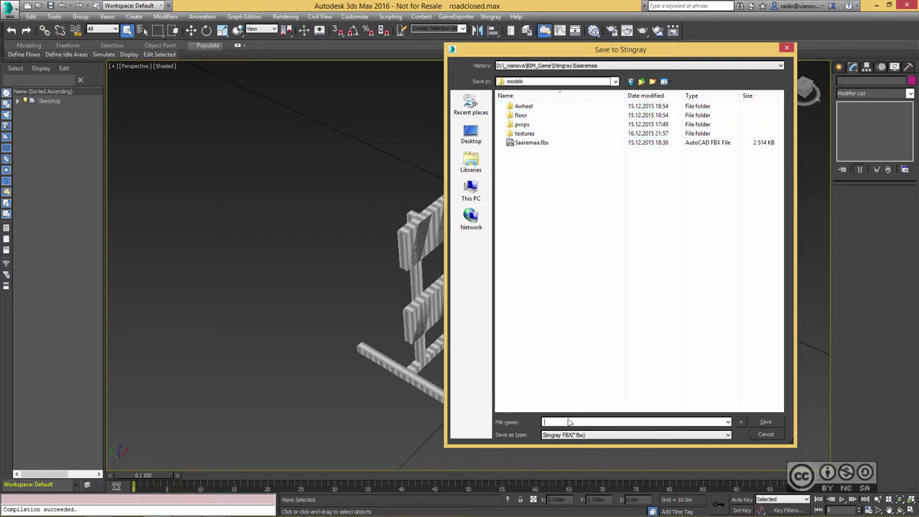
type("roadclosed")
left_click(767, 422)
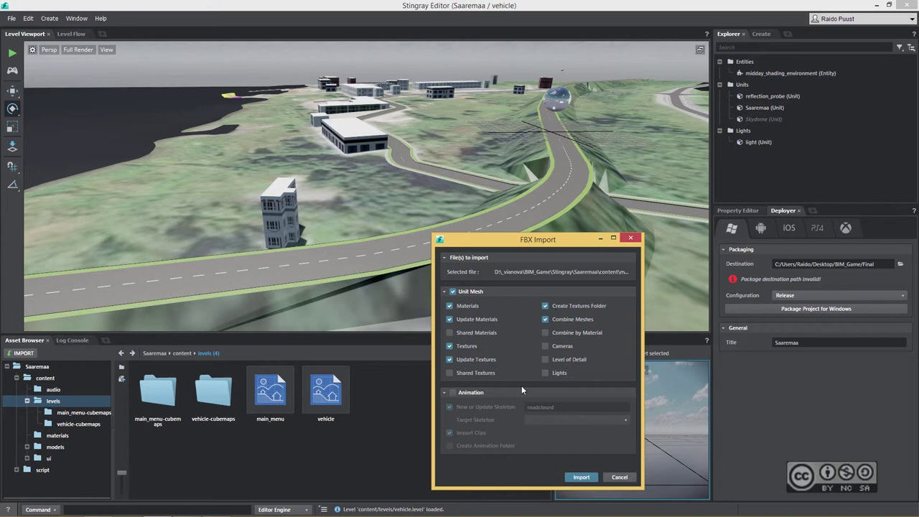
- Import the roadclosed FBX and browse the models folder to find the new unit
left_click(582, 478)
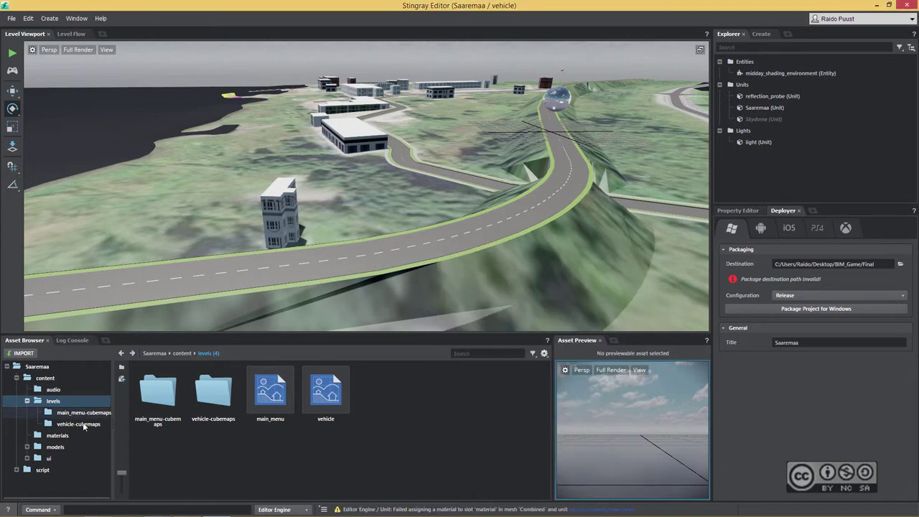
left_click(55, 446)
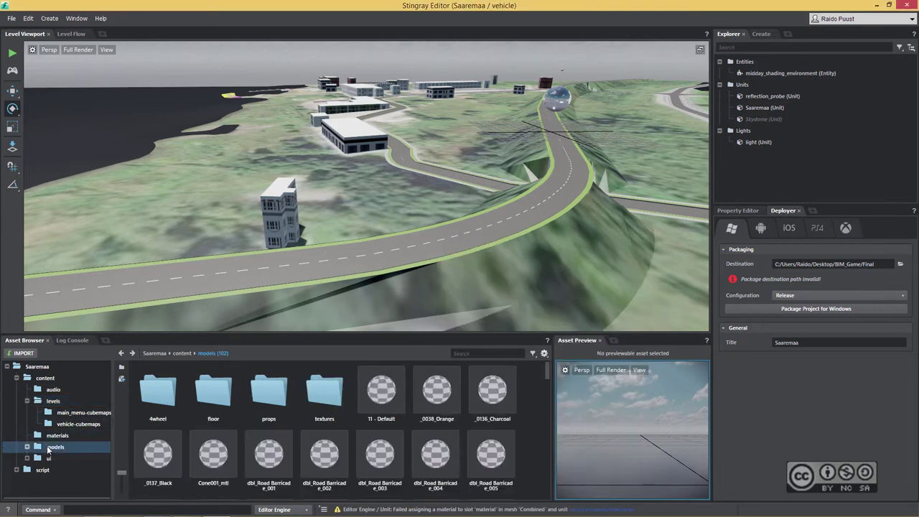
left_click_drag(546, 368, 544, 493)
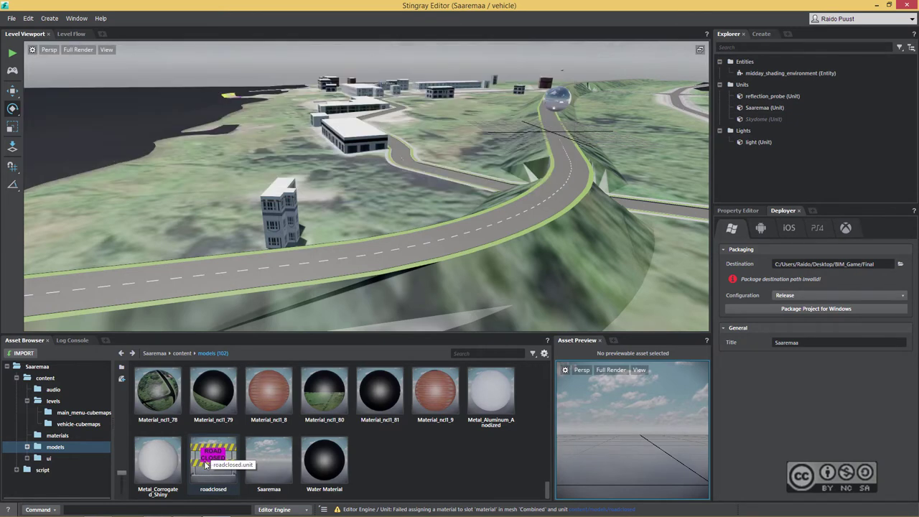
- Drag the roadclosed unit from the Asset Browser onto the road in the level
mouse_move(209, 464)
left_mouse_down()
mouse_move(477, 234)
mouse_move(463, 234)
left_mouse_up()
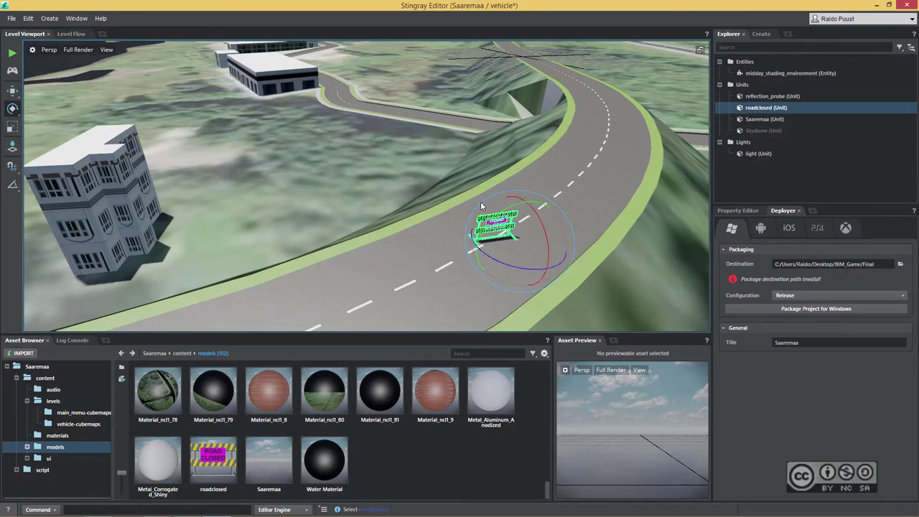
- Rotate the barrier about 90° and slide it into place along the road
left_click(13, 92)
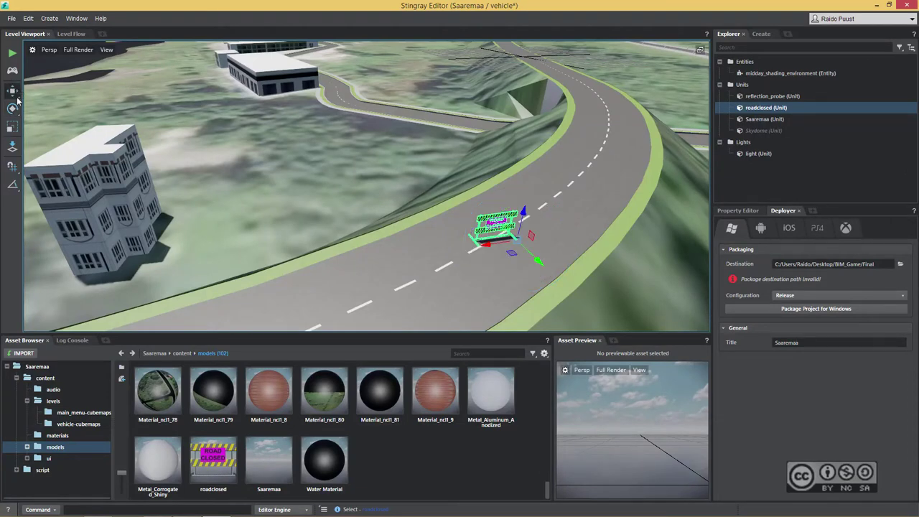
left_click(12, 108)
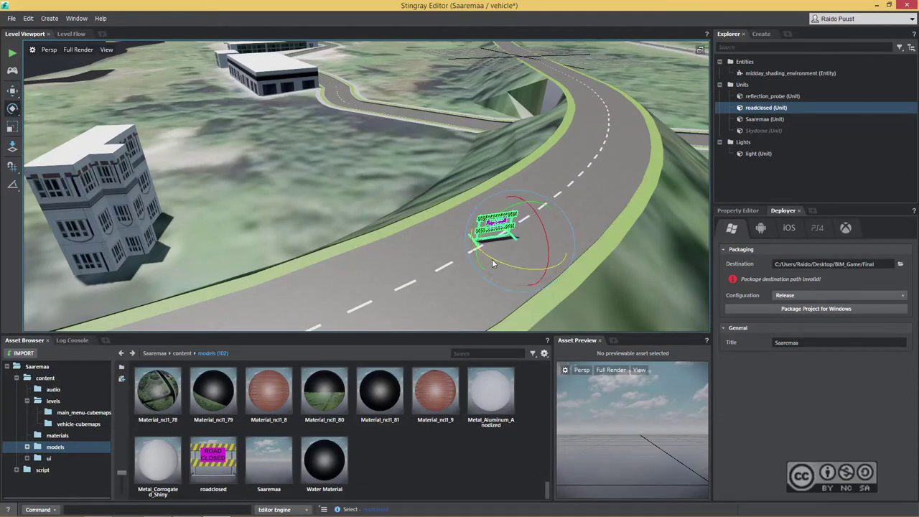
mouse_move(490, 256)
left_mouse_down()
mouse_move(505, 216)
mouse_move(543, 237)
left_mouse_up()
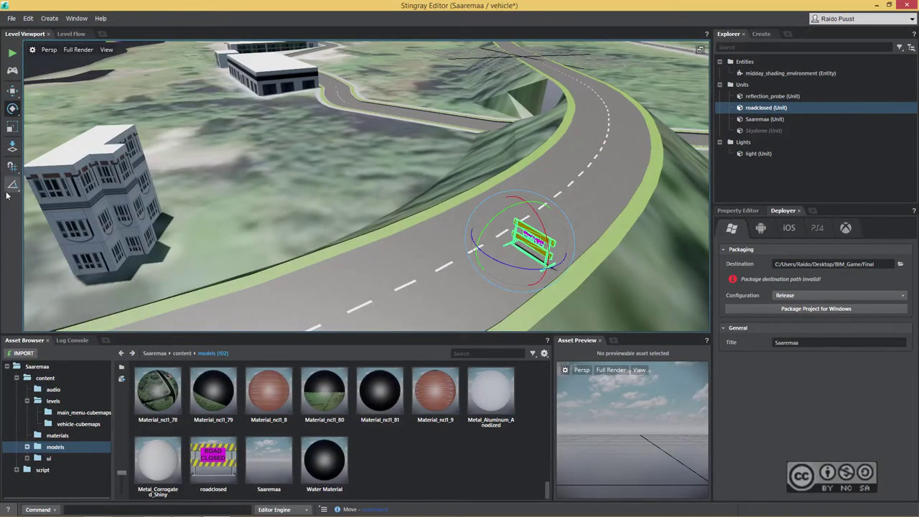
key("w")
left_click_drag(533, 260, 523, 246)
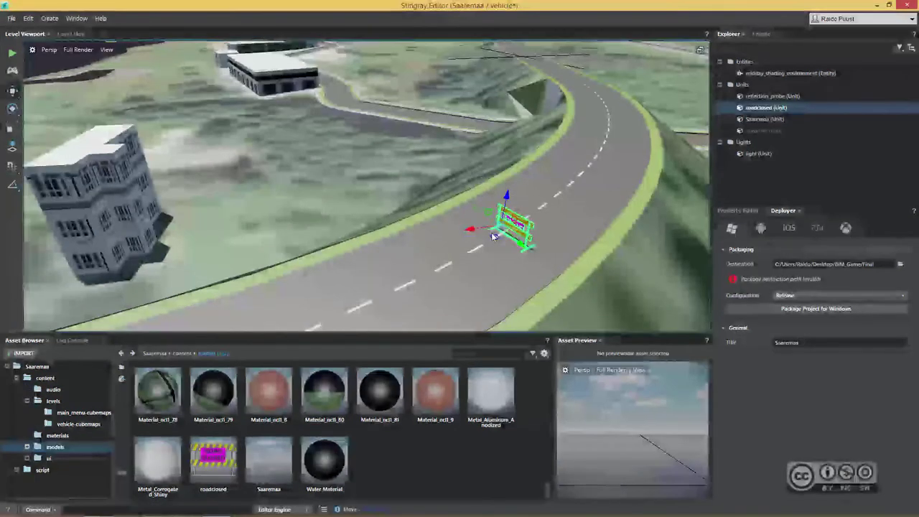
key("e")
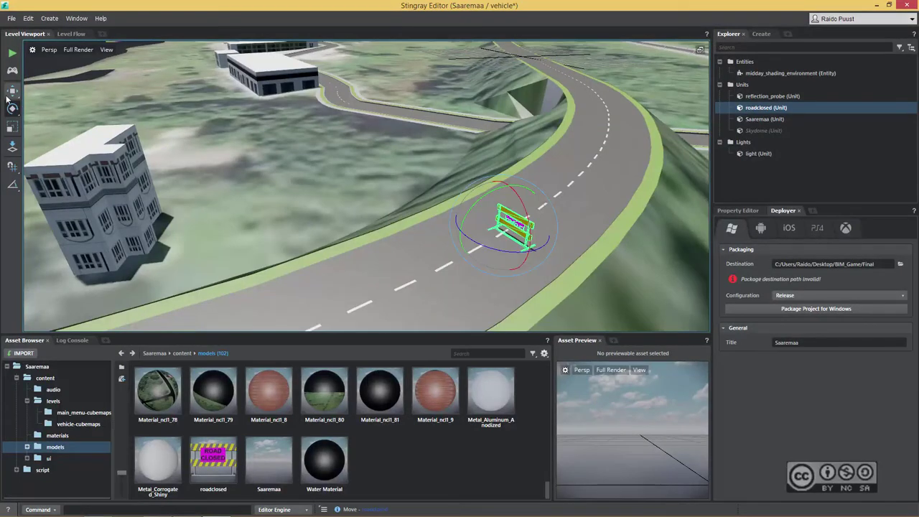
key("w")
left_click_drag(506, 196, 523, 218)
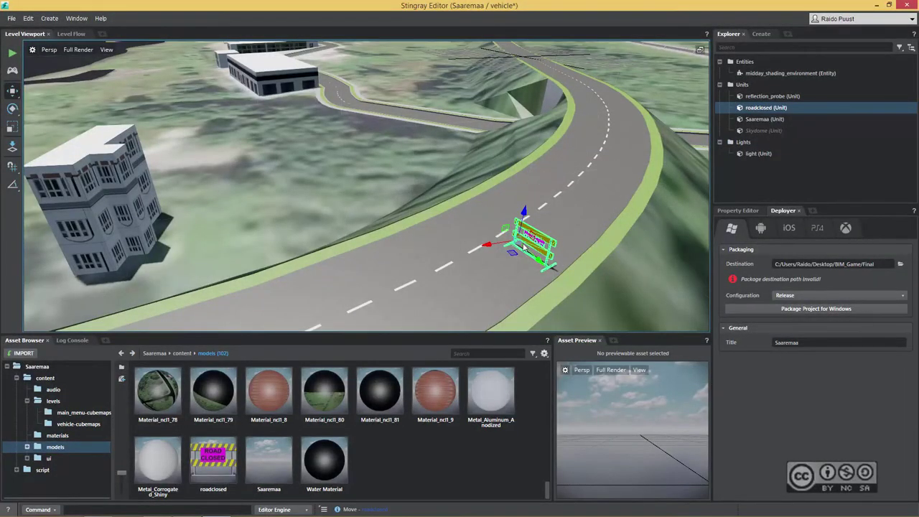
- Open the barrier in the Unit Editor and add a physics actor to its Combined mesh
right_click(544, 239)
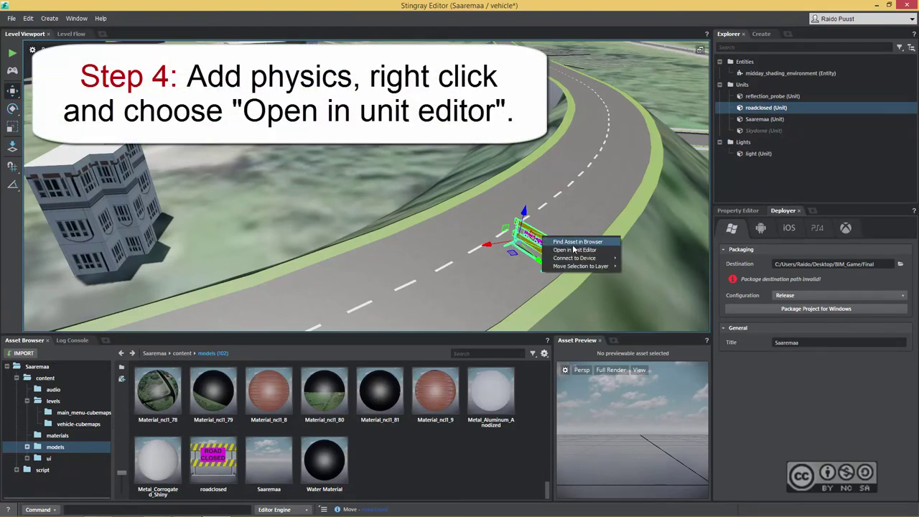
left_click(566, 250)
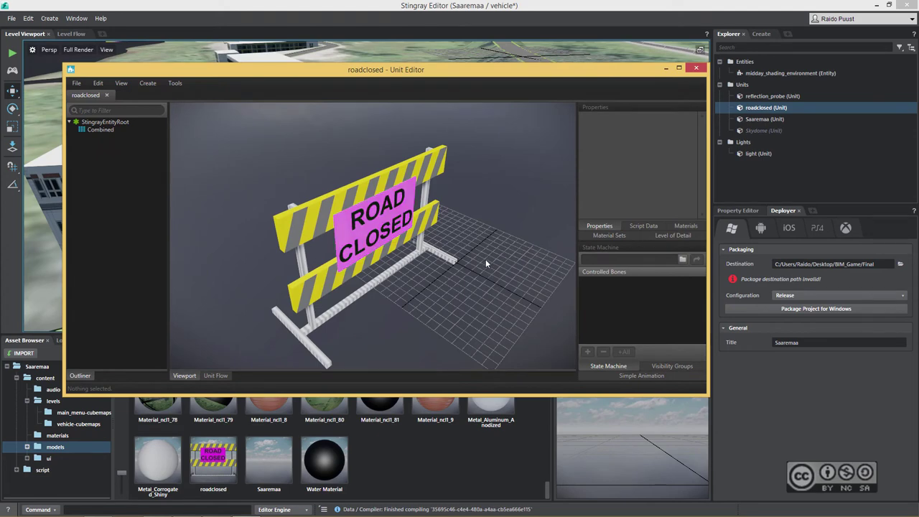
left_click(92, 131)
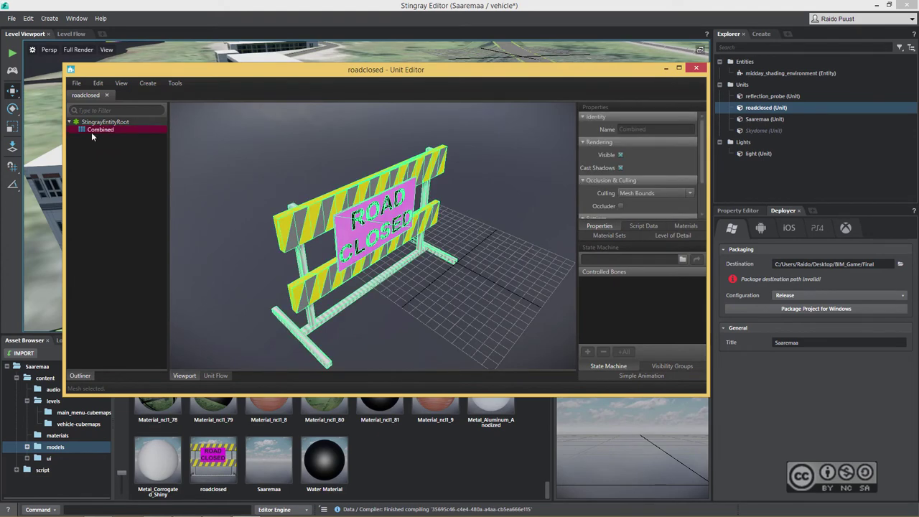
left_click(147, 83)
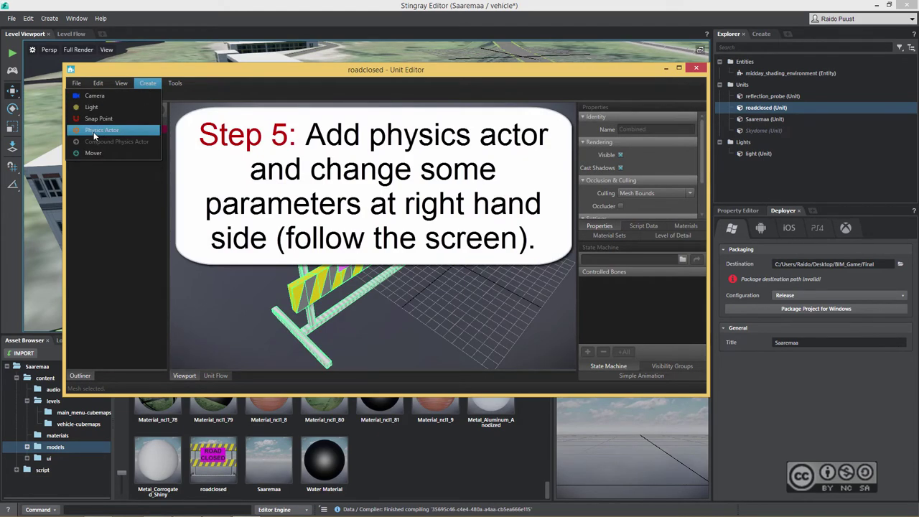
left_click(94, 132)
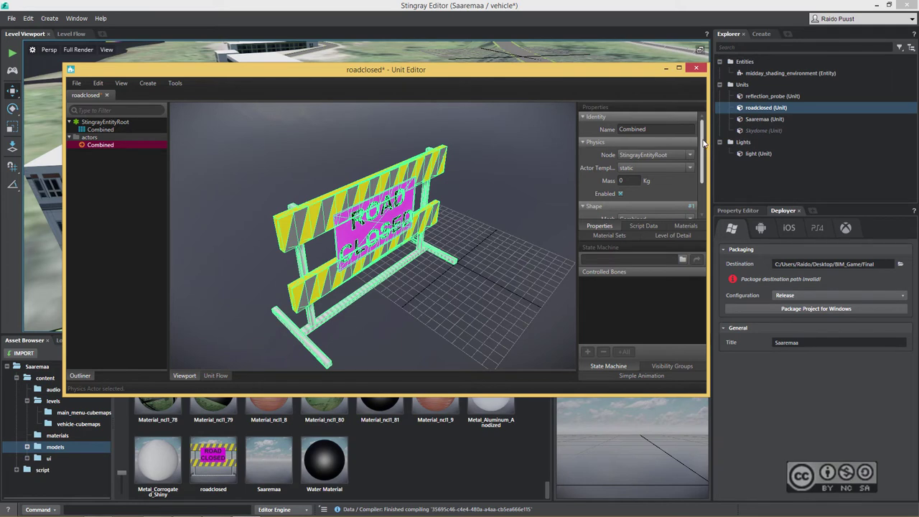
- Set the actor to node Combined, dynamic template, mass 15, box shape, obstacle template
left_click(646, 156)
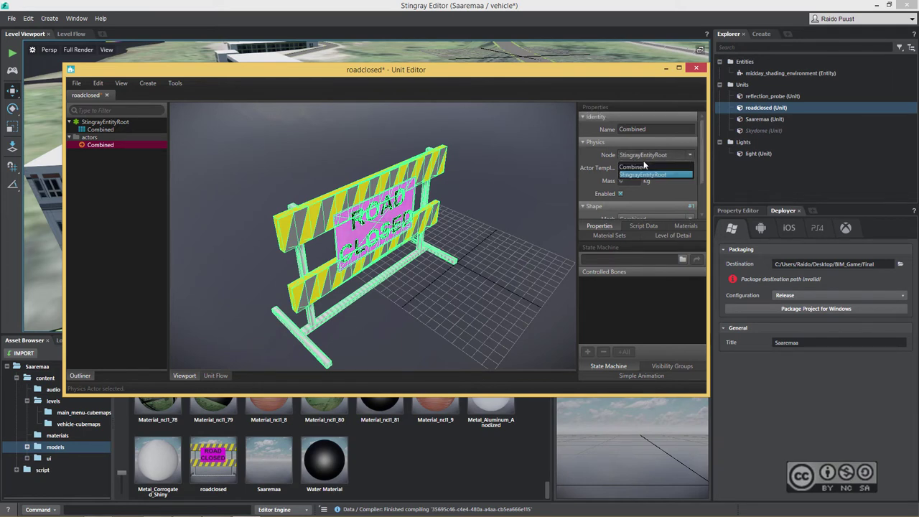
left_click(644, 166)
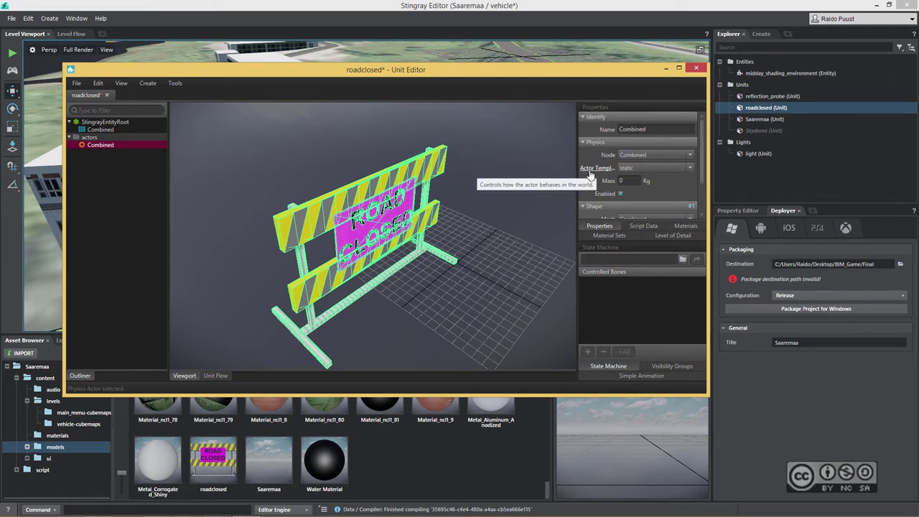
left_click(654, 167)
left_click(639, 184)
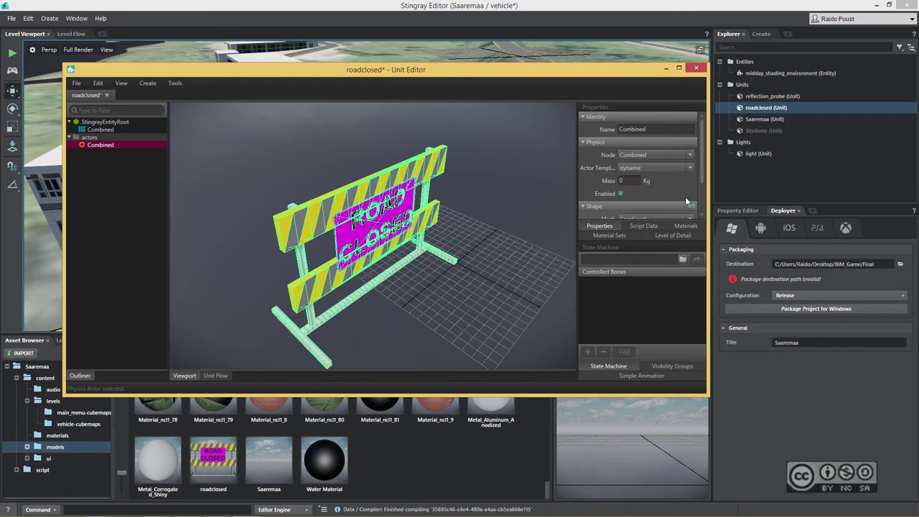
type("1")
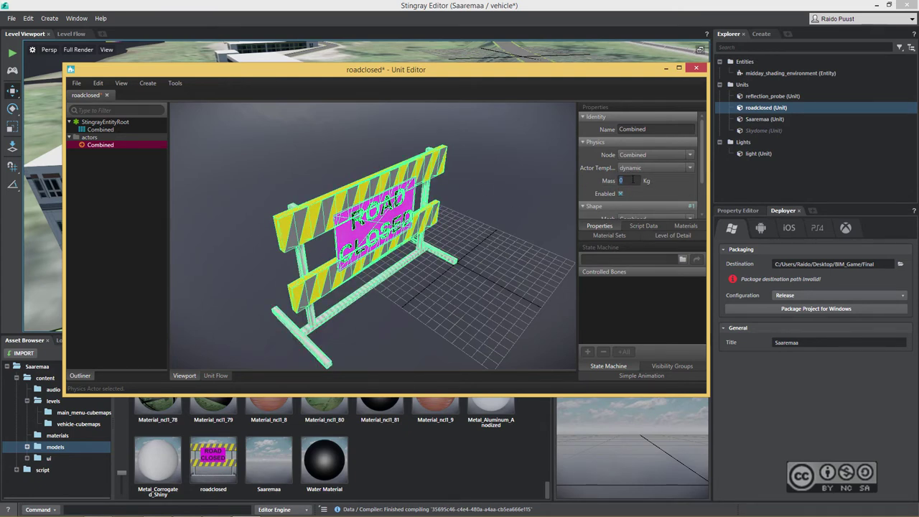
type("5")
left_click_drag(703, 176, 702, 210)
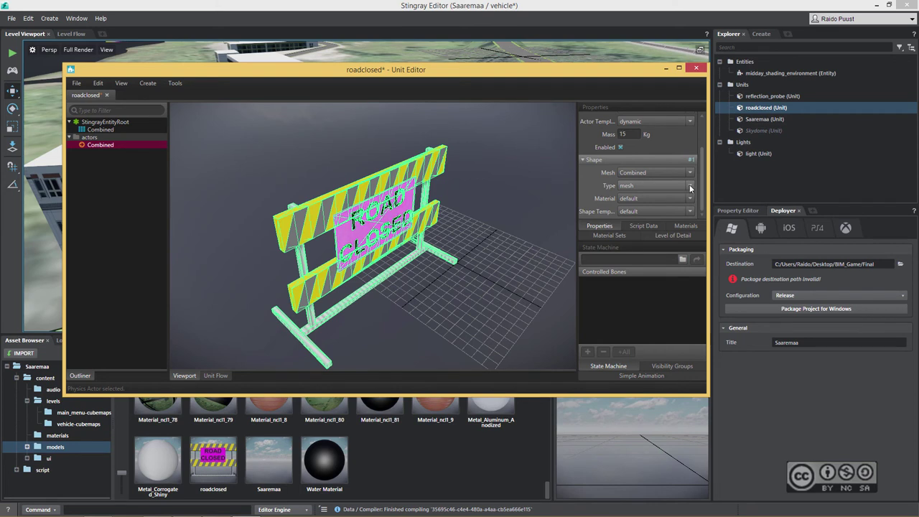
left_click(655, 185)
left_click(641, 202)
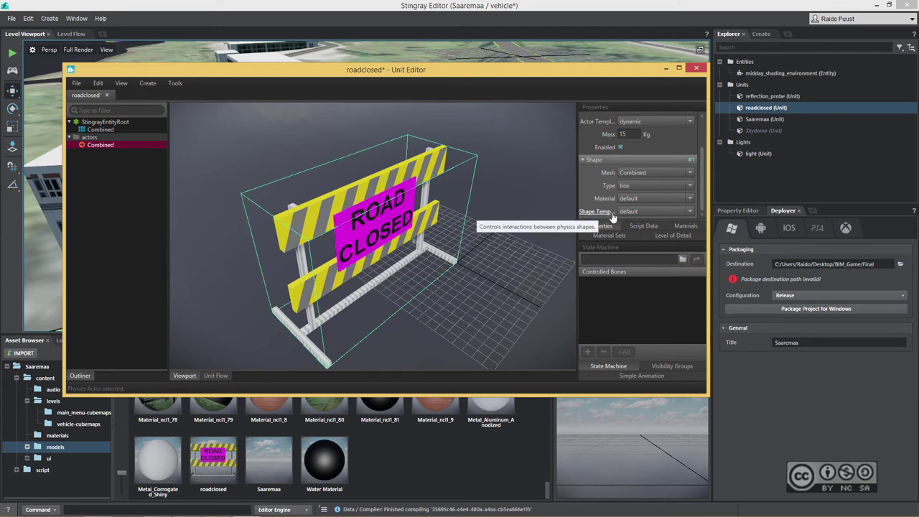
left_click(686, 213)
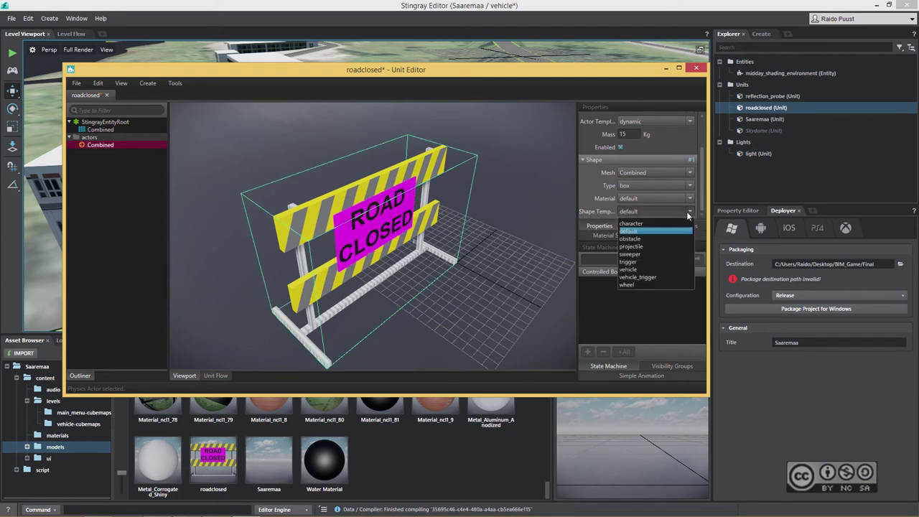
left_click(631, 237)
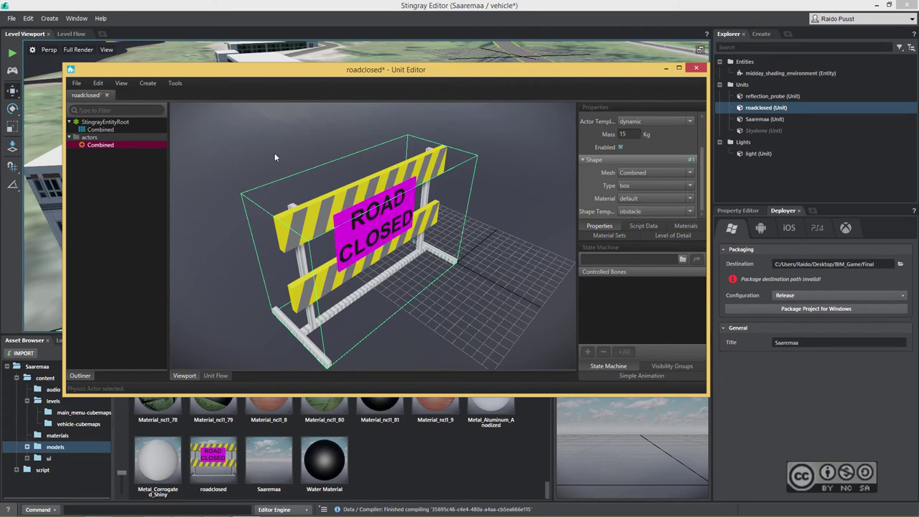
left_click(76, 83)
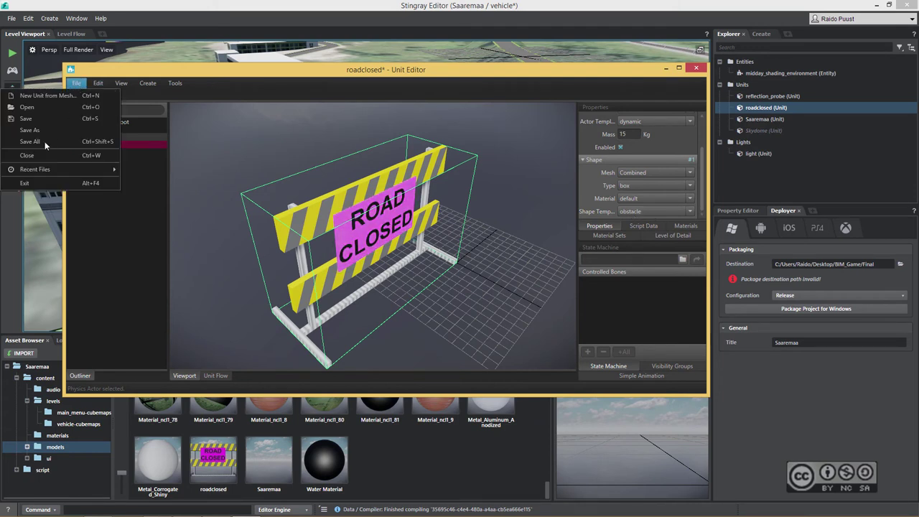
- Save all changes to the barrier unit and exit the Unit Editor
left_click(34, 143)
left_click(77, 84)
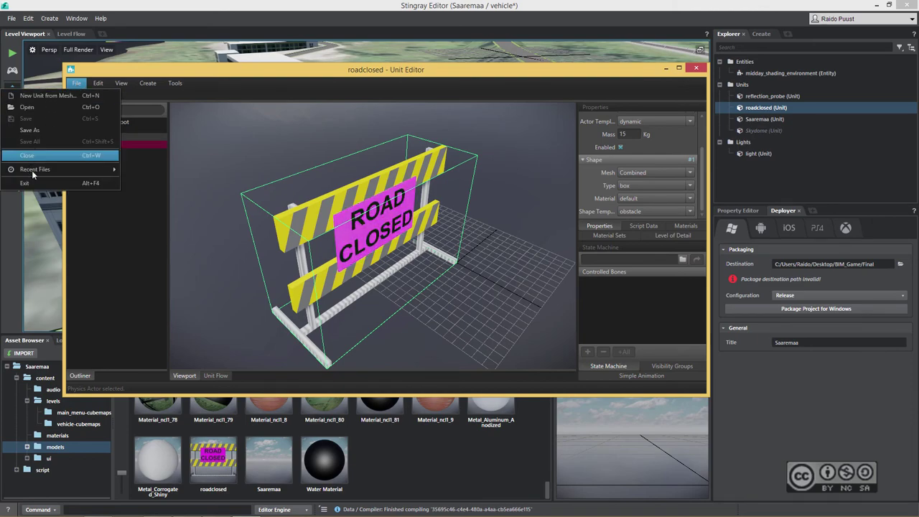
left_click(34, 184)
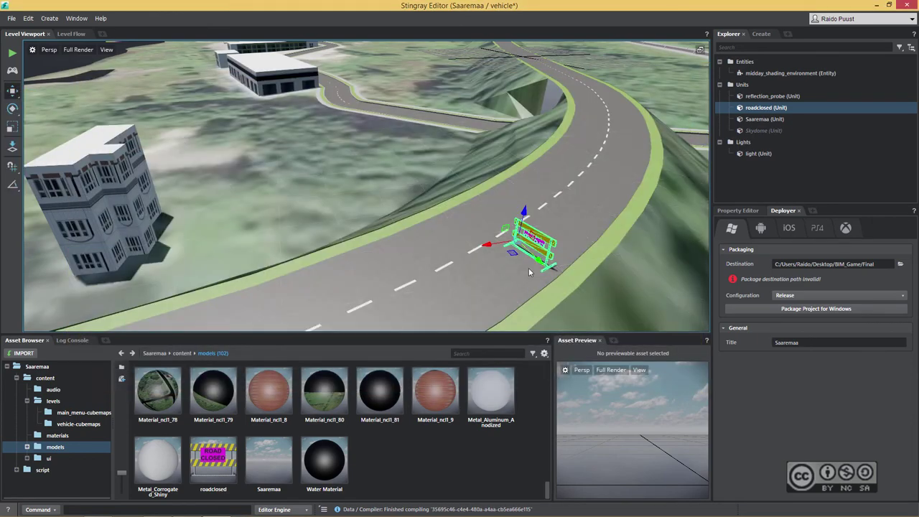
- Duplicate the barrier into copies roadclosed1–roadclosed5 across the road
left_click(519, 272)
left_click_drag(519, 272, 521, 202, "alt")
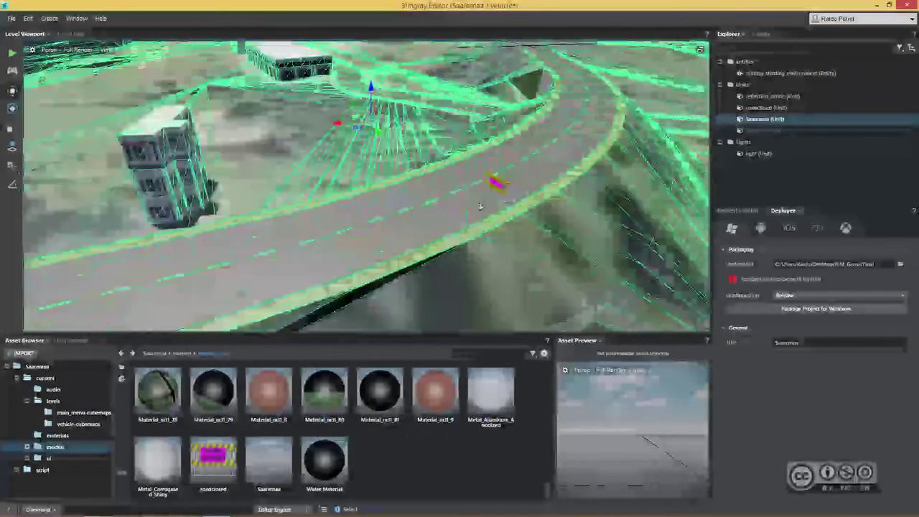
left_click(568, 197)
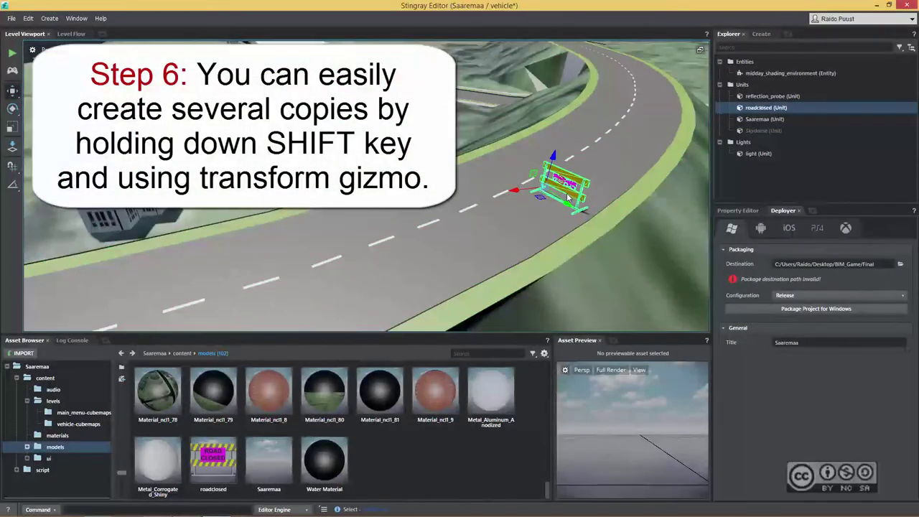
mouse_move(516, 191)
left_mouse_down("shift")
mouse_move(417, 209)
mouse_move(441, 188)
mouse_move(395, 198)
mouse_move(423, 248)
left_mouse_up("shift")
left_click(444, 211)
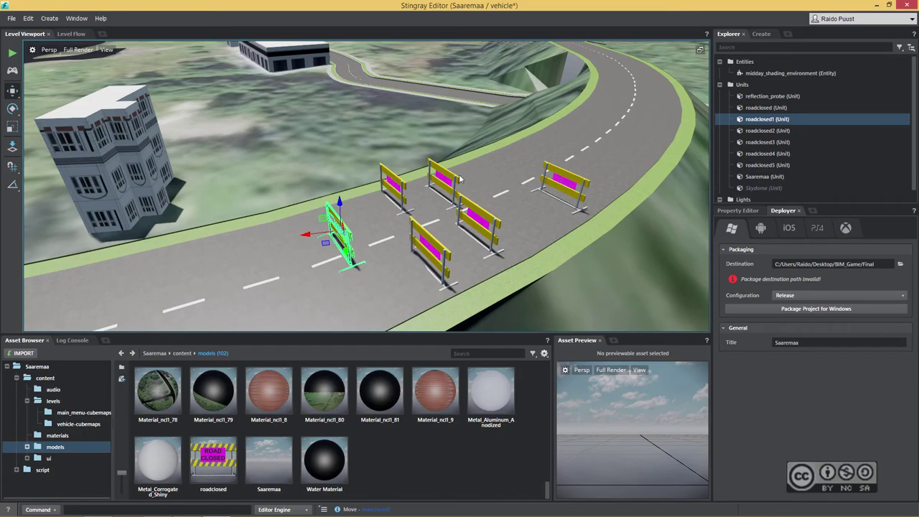
left_click(627, 251)
left_click_drag(506, 234, 472, 201, "alt")
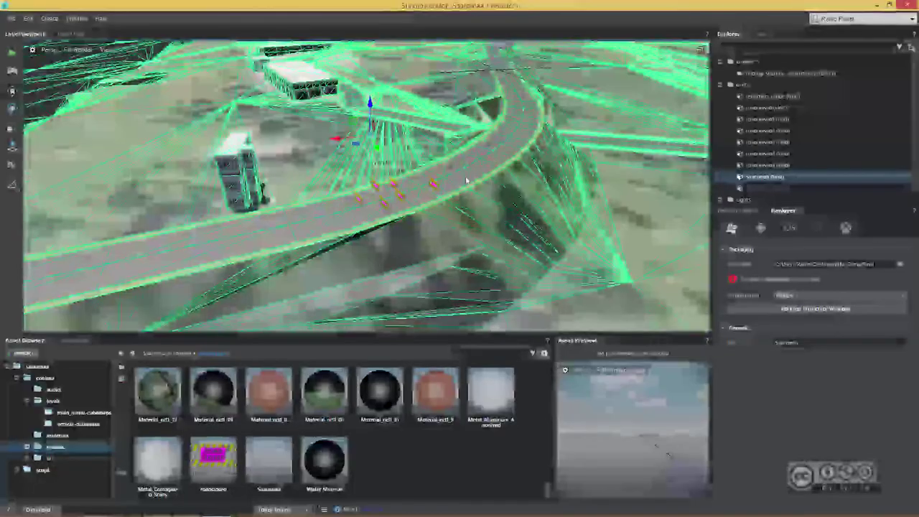
- Save all changes to the vehicle level
left_click(11, 17)
left_click(25, 77)
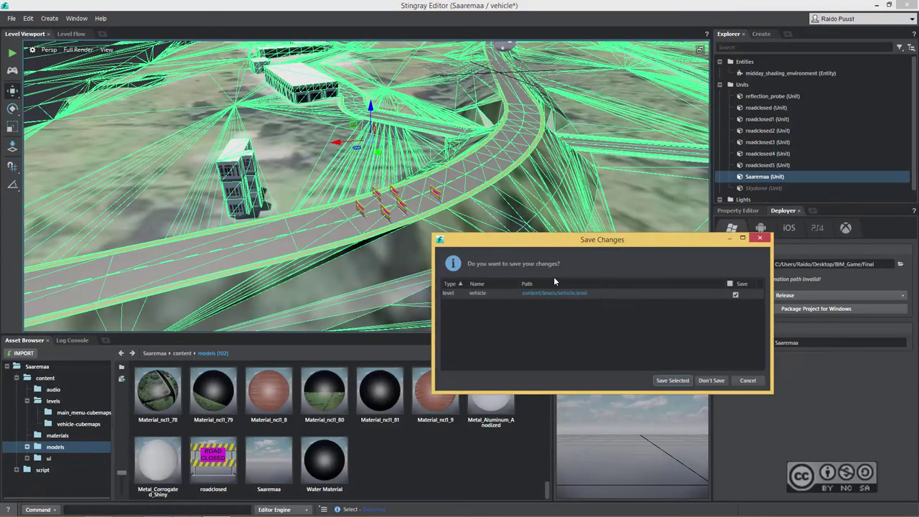
left_click(679, 386)
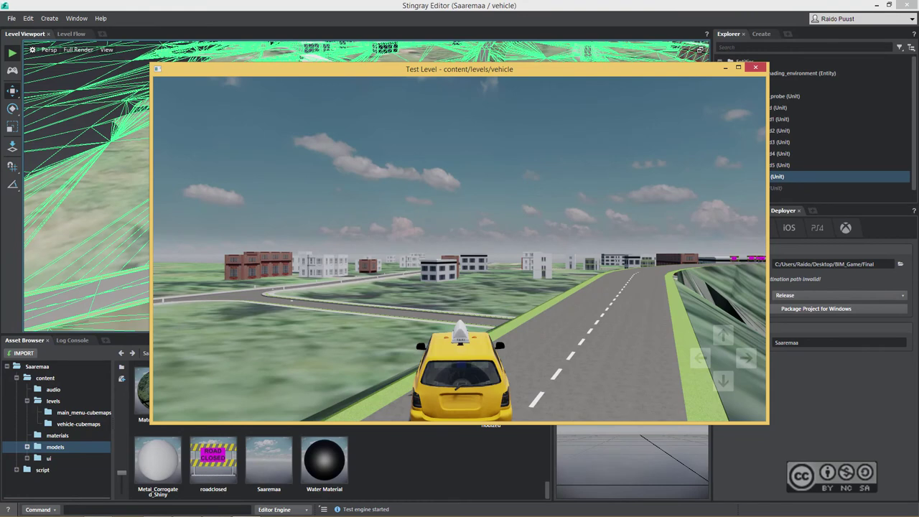
- Drive the taxi along the road and crash through the road-closed barriers
key("Up")
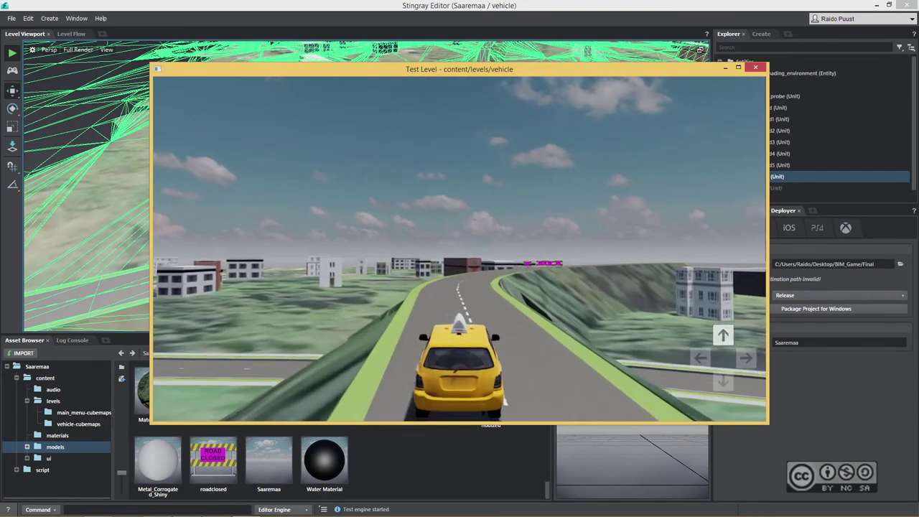
key("Up")
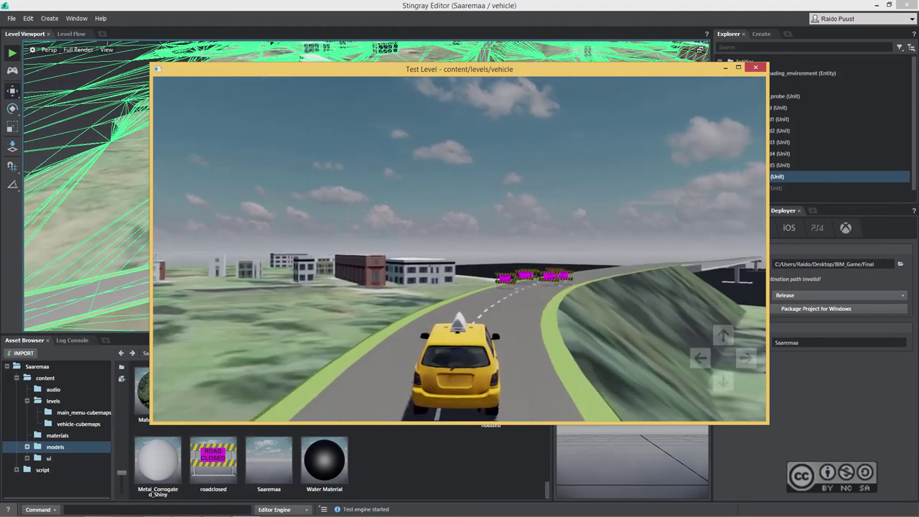
key("Right")
key("Left")
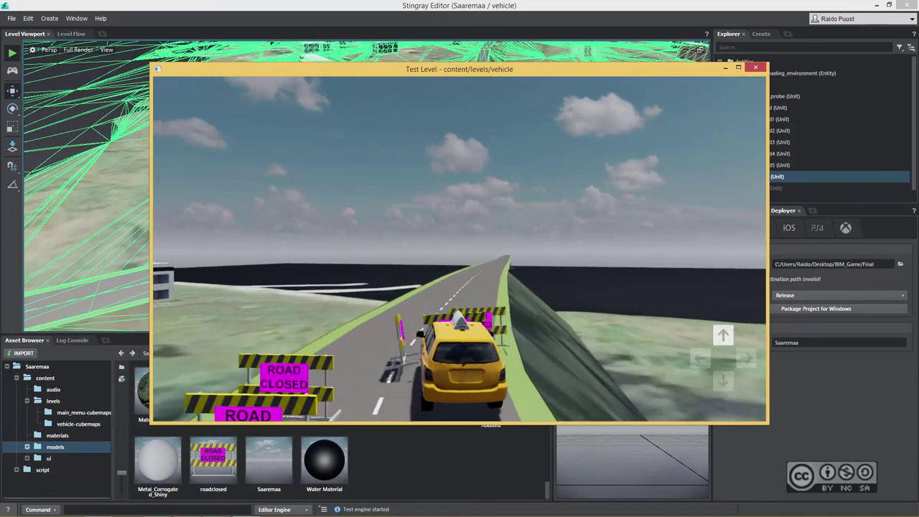
key("Up")
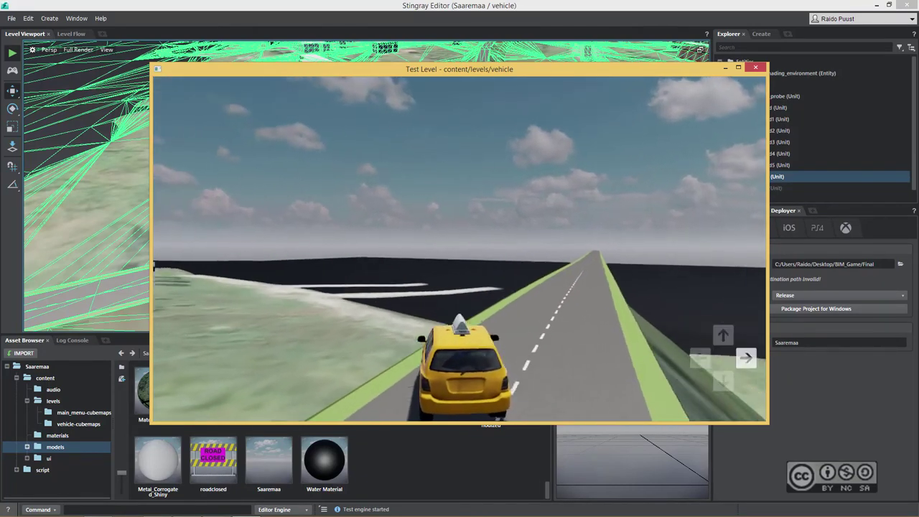
key("Right")
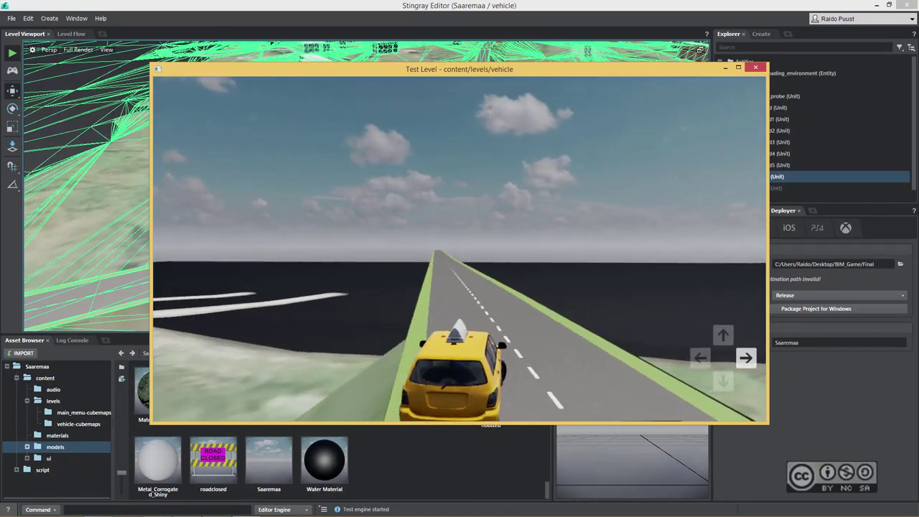
key("Up")
key("Up")
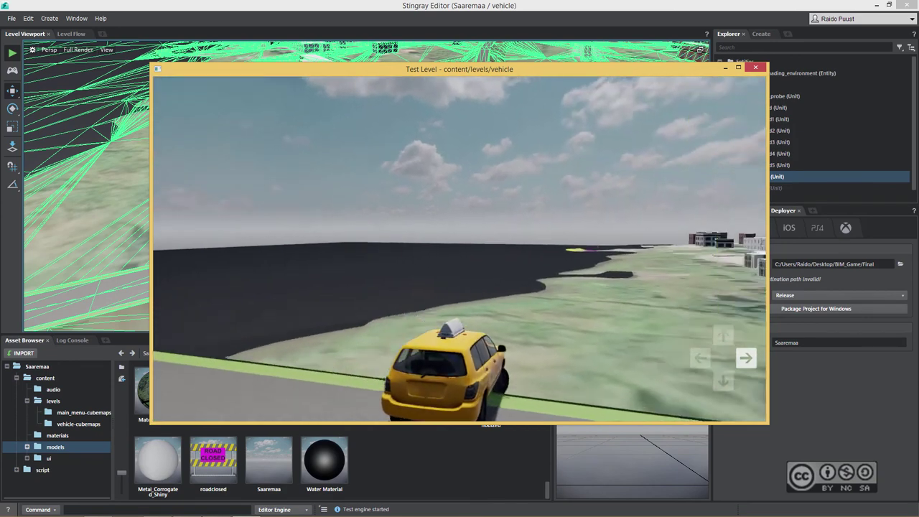
key("Right")
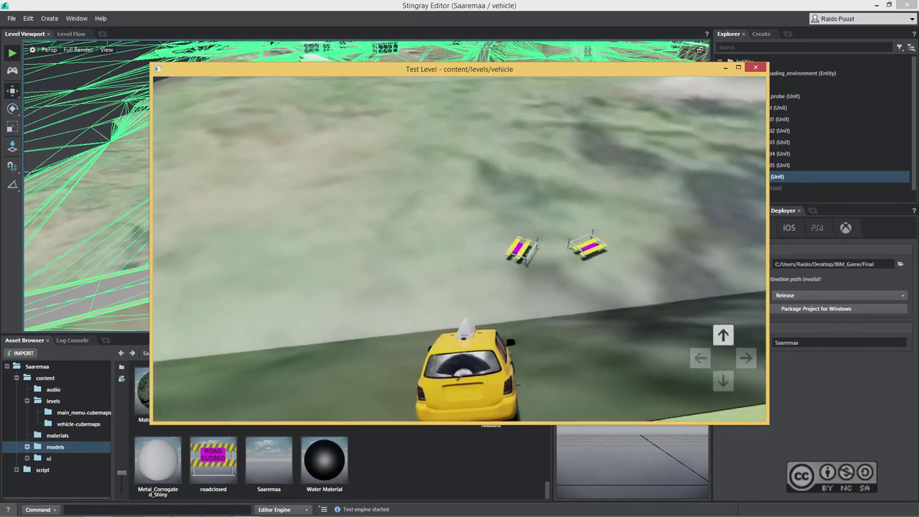
key("Right")
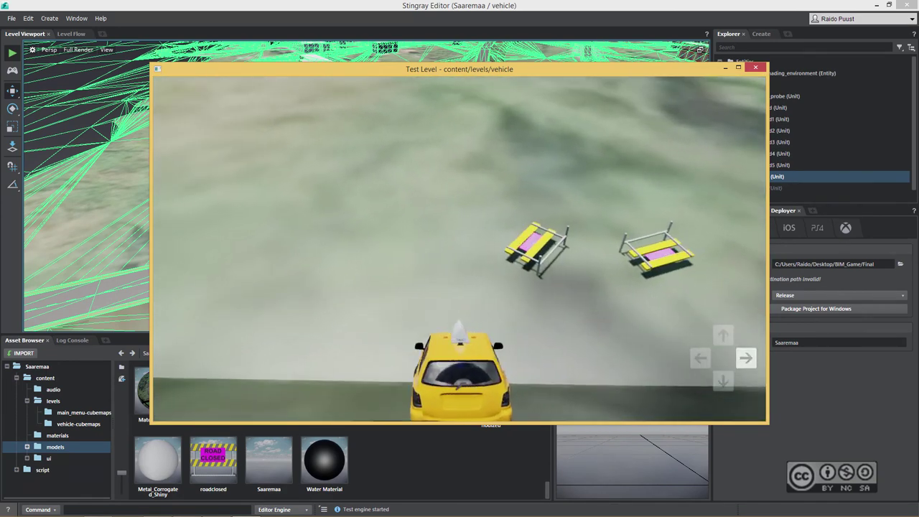
key("Left")
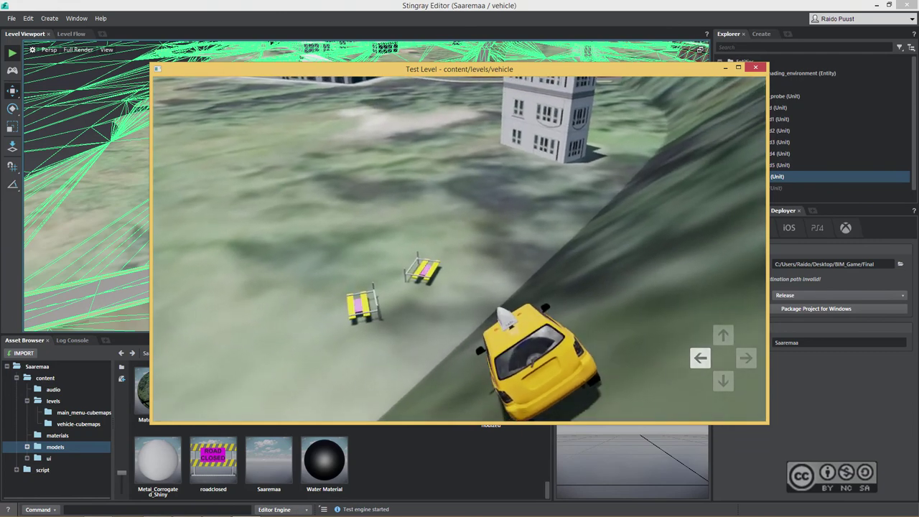